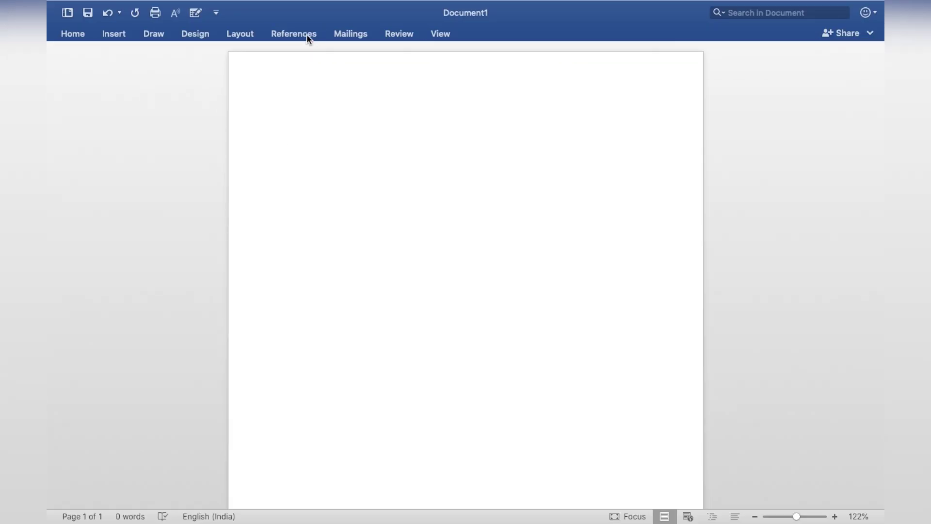
- Fill the blank document with sample paragraphs using the =rand() function
click(307, 34)
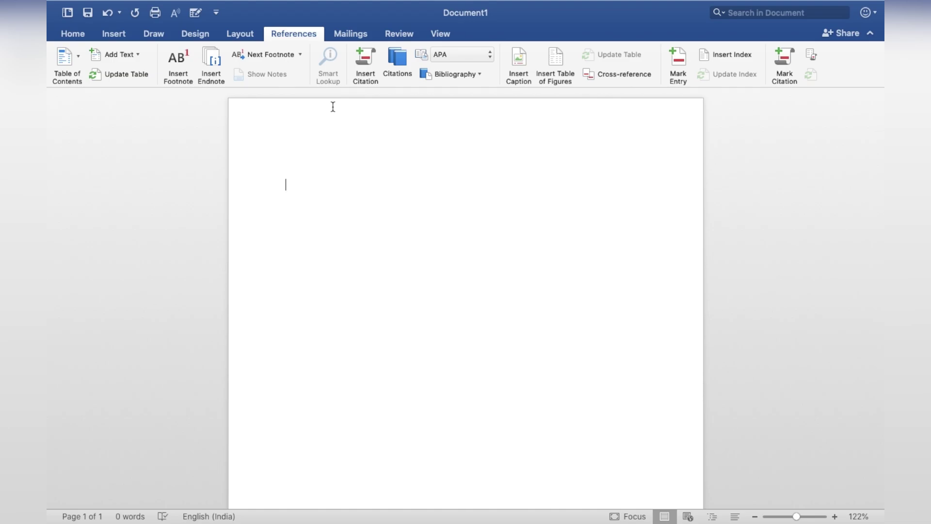
text(=rand)
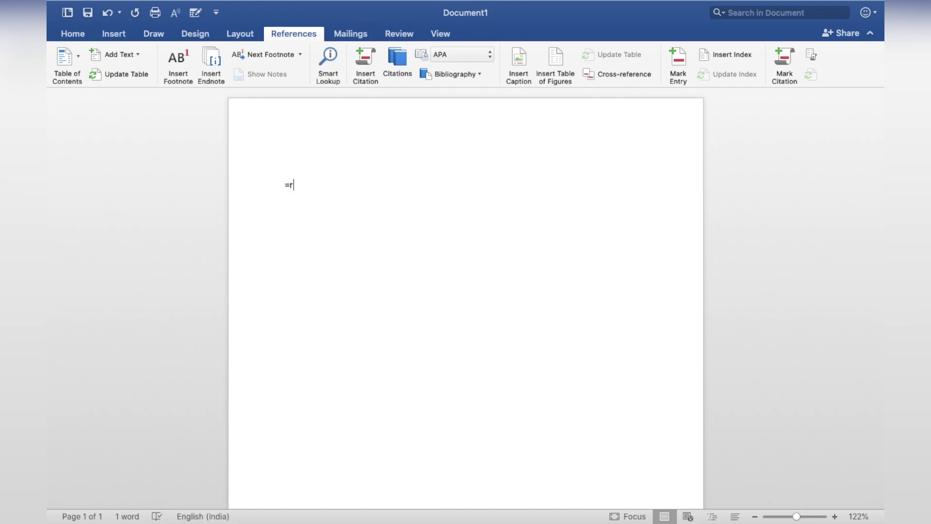
text(())
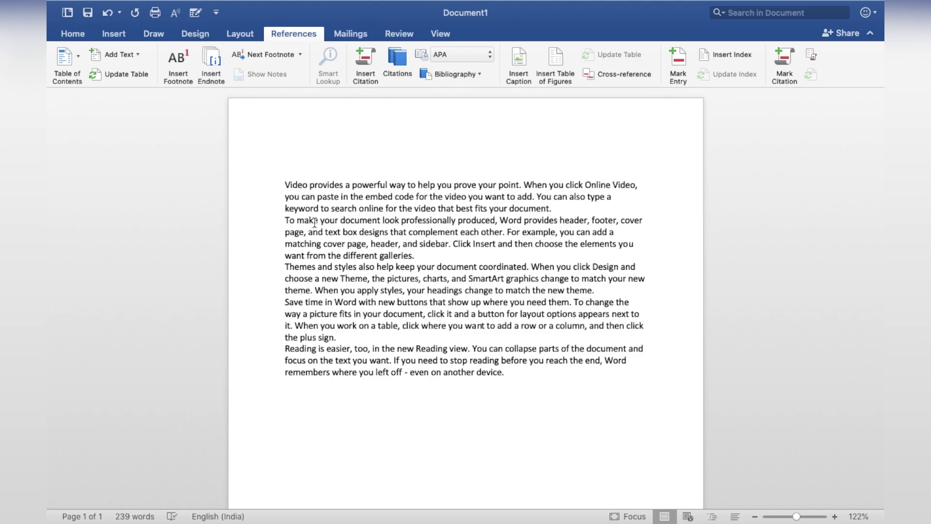
- Run Smart Lookup on the word "galleries" in the second paragraph, and close the lookup results
drag(285, 210, 318, 210)
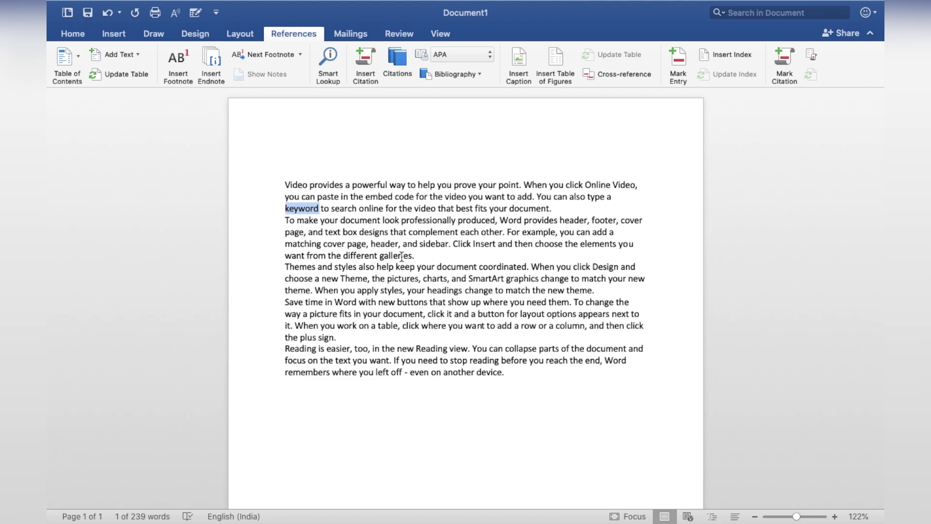
drag(379, 256, 415, 256)
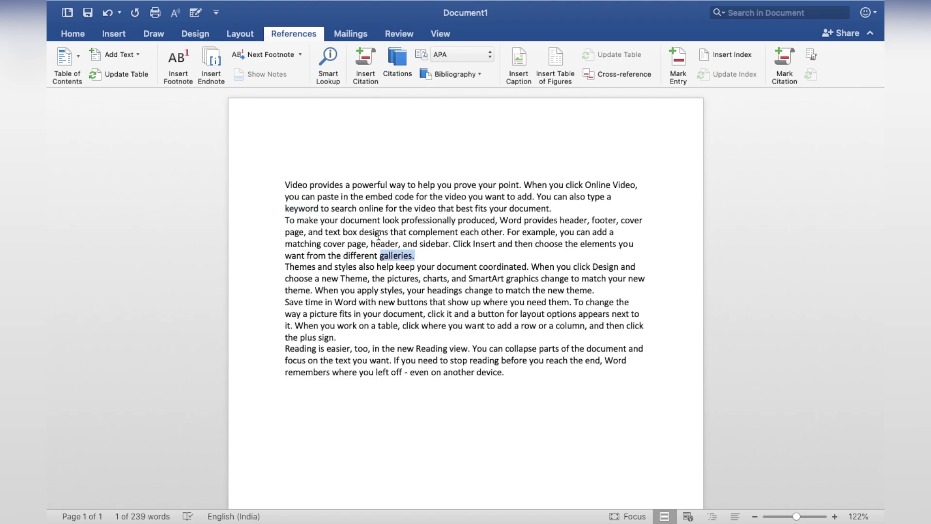
click(330, 57)
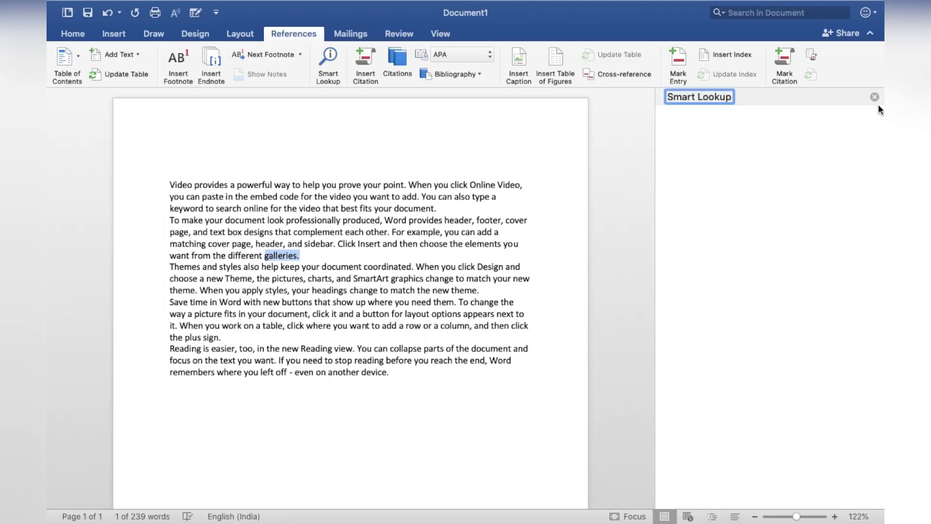
click(875, 97)
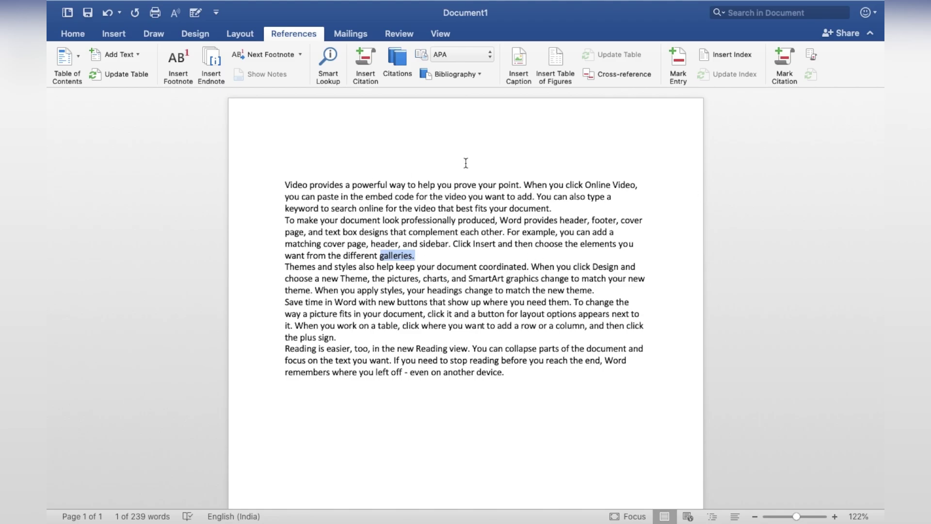
click(432, 254)
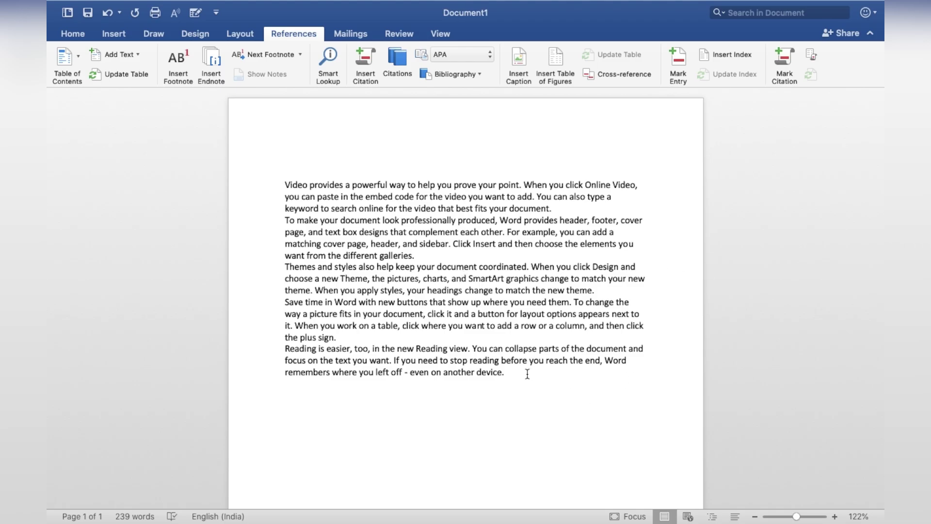
- Start a new citation source on a new line below the last paragraph, with type Web site and language English (US)
key(Return)
click(369, 57)
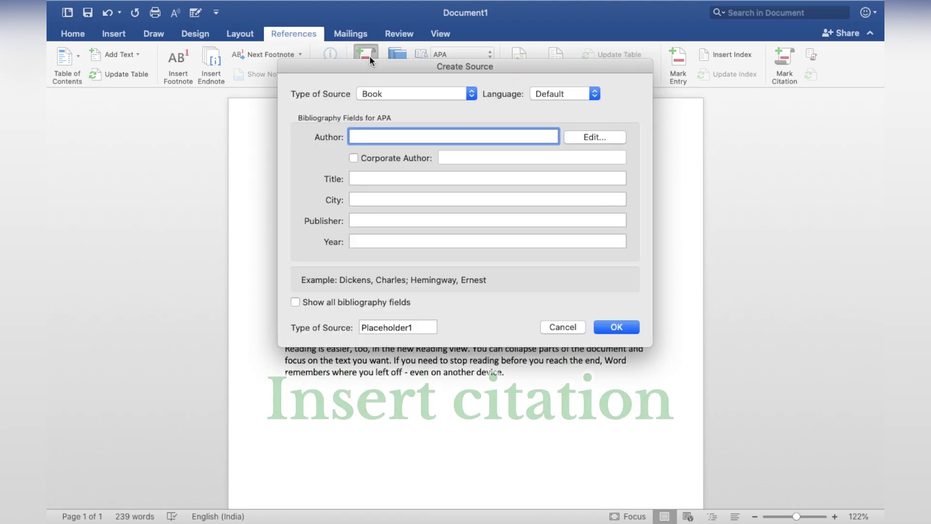
click(472, 97)
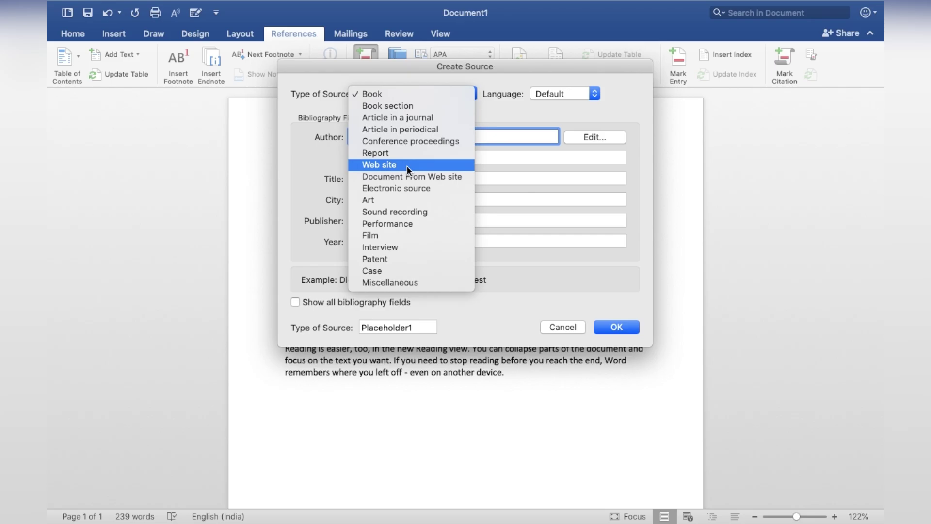
click(407, 165)
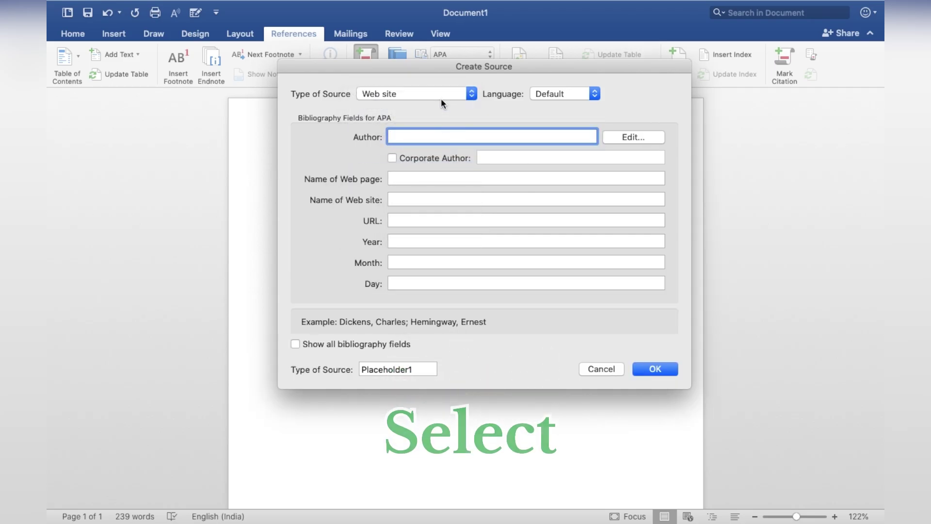
click(472, 94)
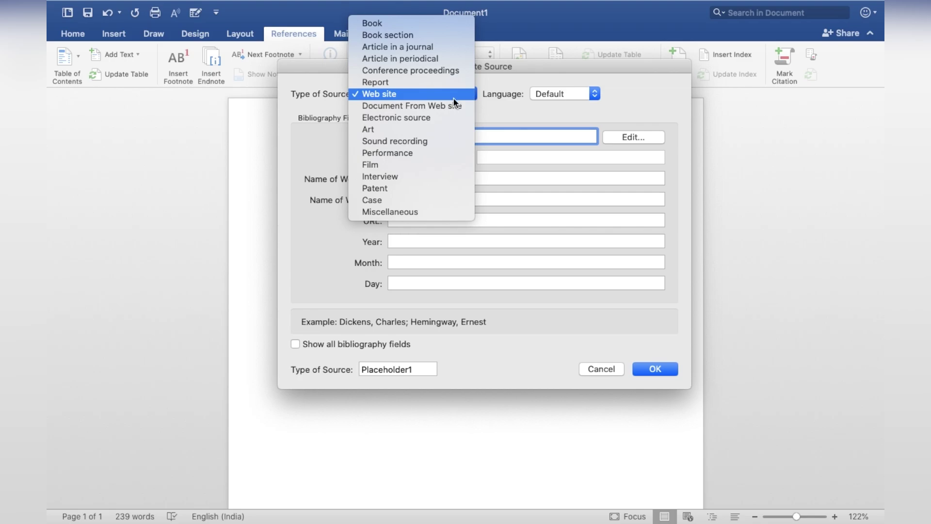
click(451, 98)
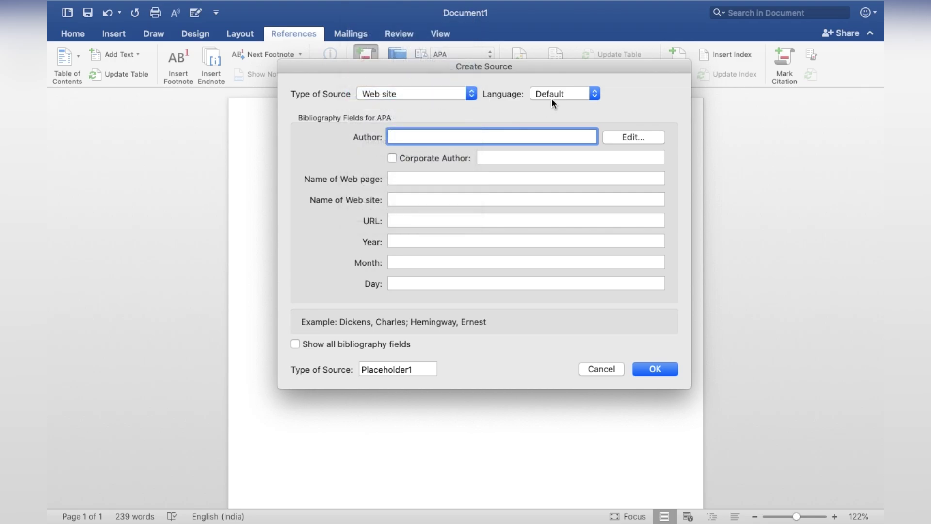
click(594, 94)
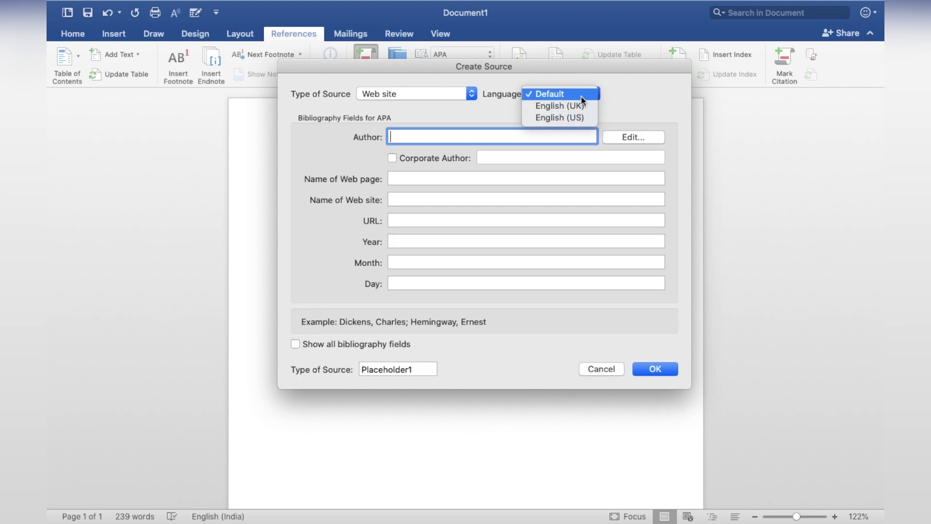
click(581, 95)
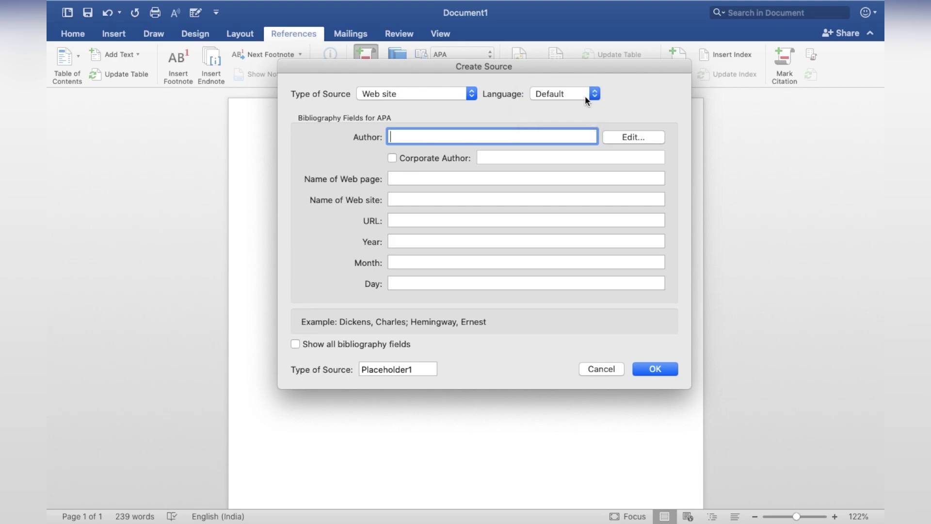
click(594, 95)
click(583, 114)
- Enter "itc" as the source's author, keeping it as a regular author rather than a corporate one
text(int)
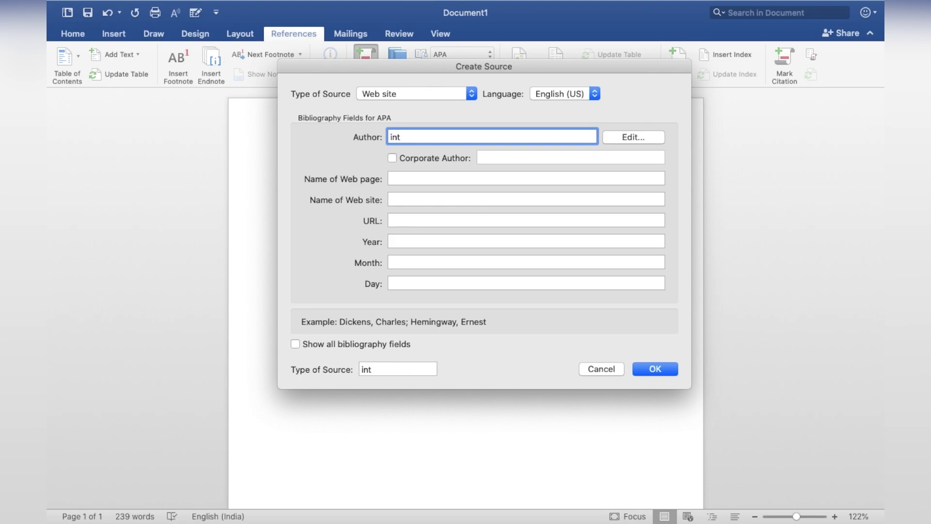
key(BackSpace)
key(BackSpace)
key(BackSpace)
text(itc)
click(416, 161)
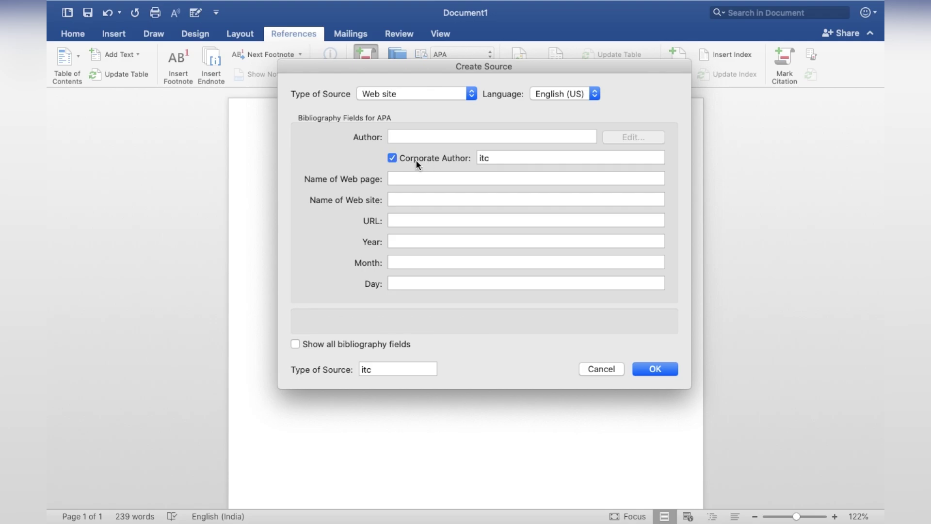
click(499, 158)
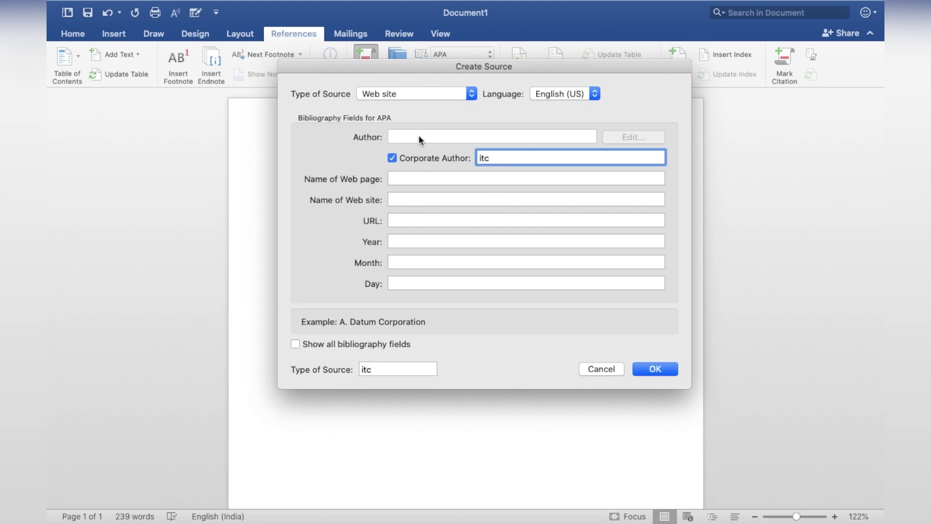
click(393, 158)
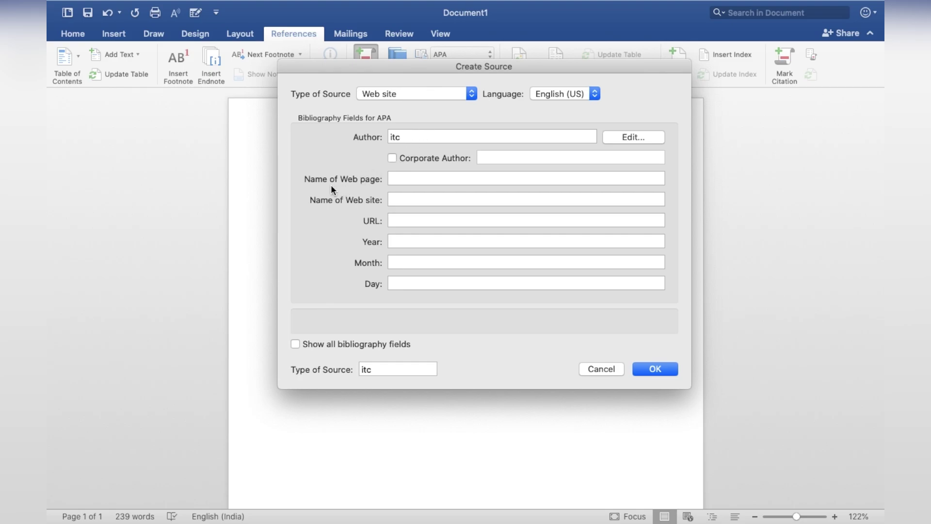
- Enter "news wikipedia" as the source's web page name
click(424, 178)
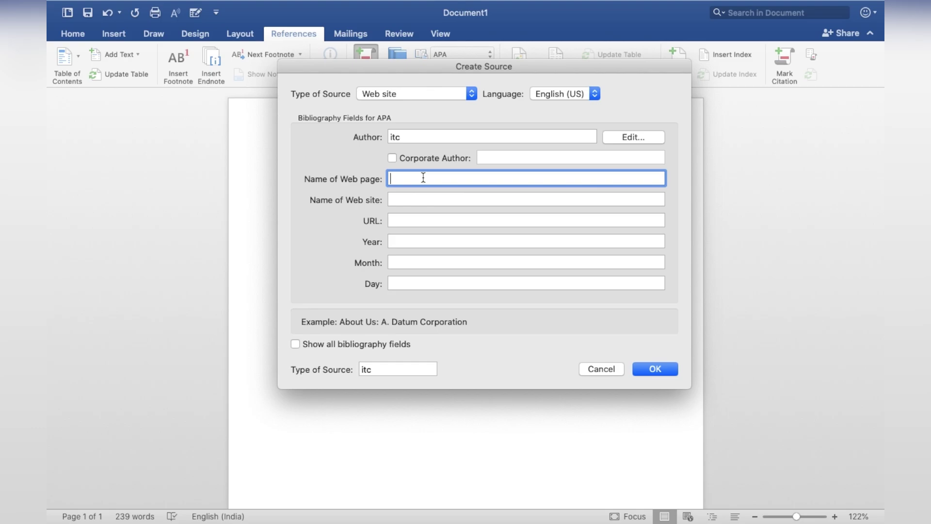
text(wikipedia)
key(Left)
key(Left)
key(Left)
key(Left)
key(Left)
text(news)
click(406, 199)
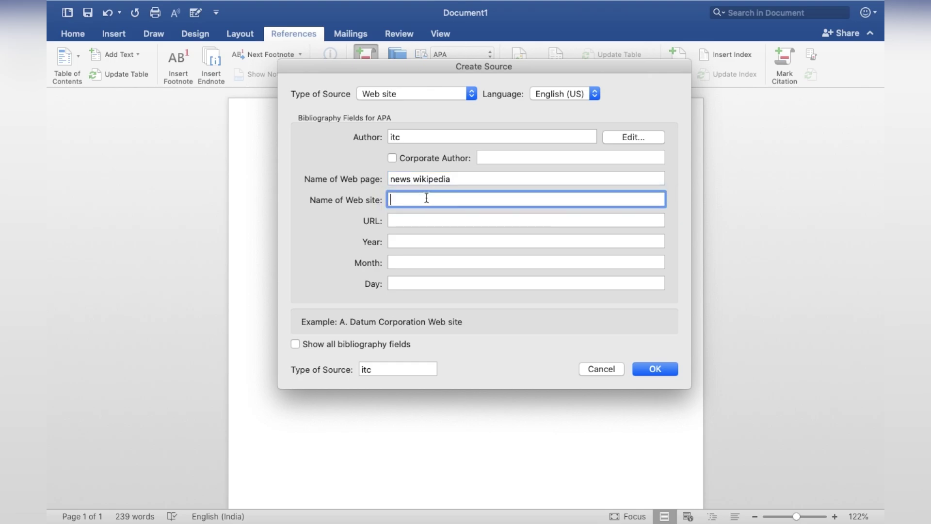
text(ne)
key(BackSpace)
key(BackSpace)
text(abp news)
click(412, 220)
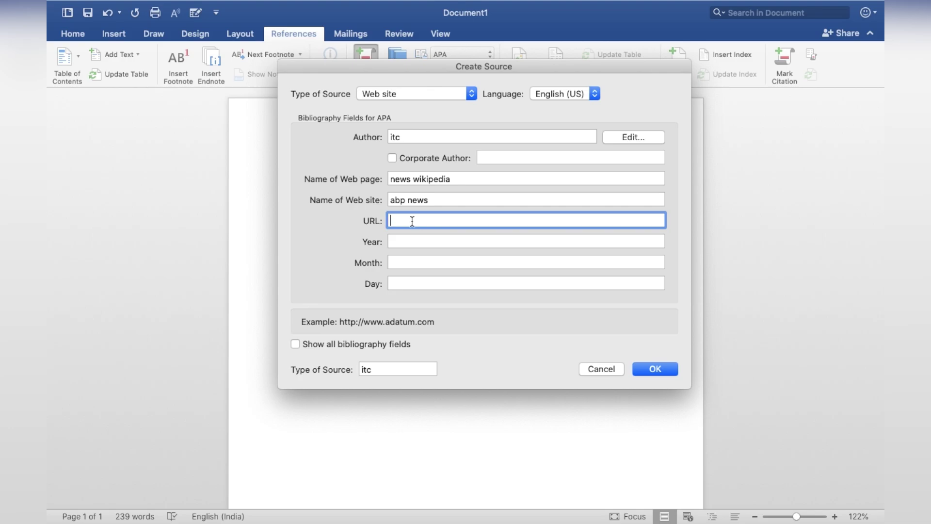
text(www.abp.com)
- Date the source 2025, feb, 20 and insert its citation into the document
click(414, 244)
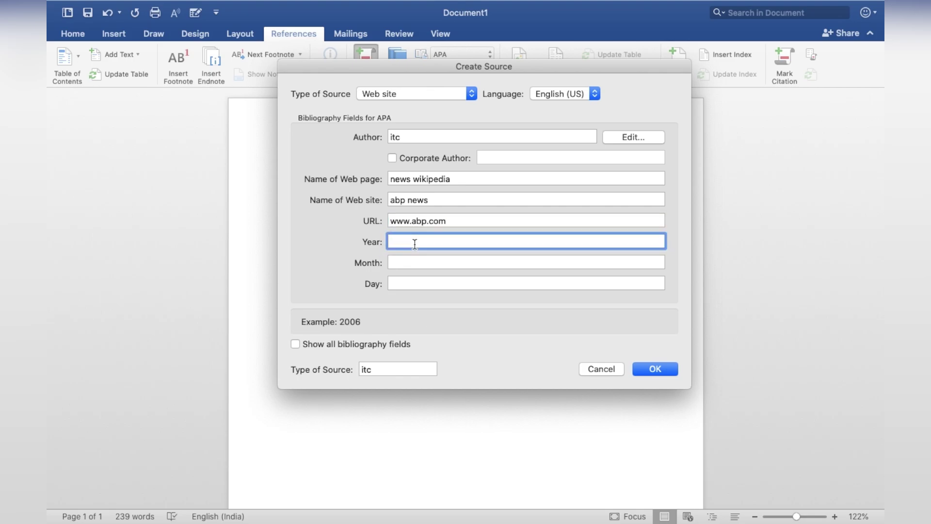
text(202)
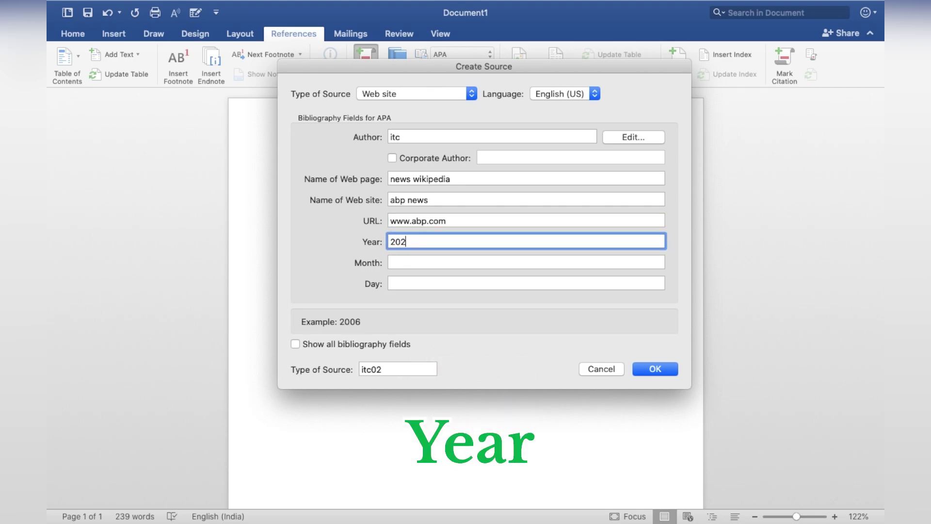
text(5)
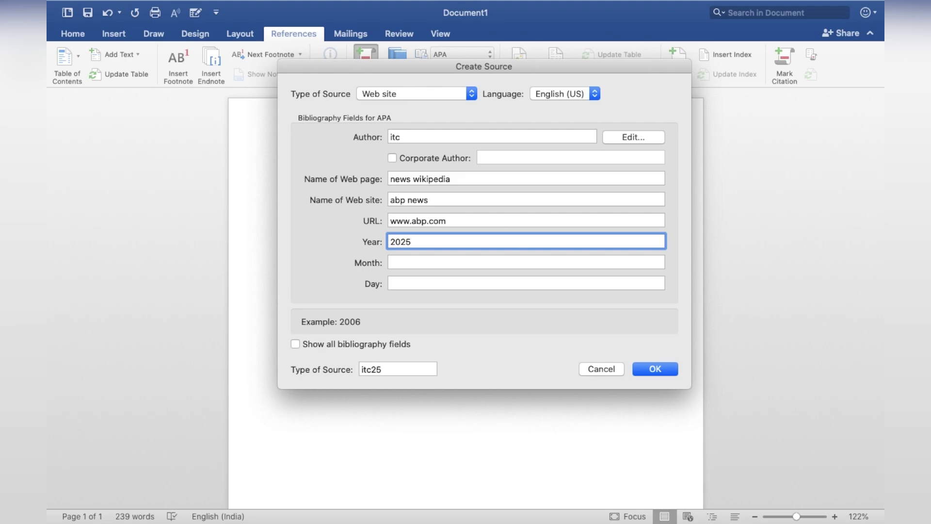
click(431, 263)
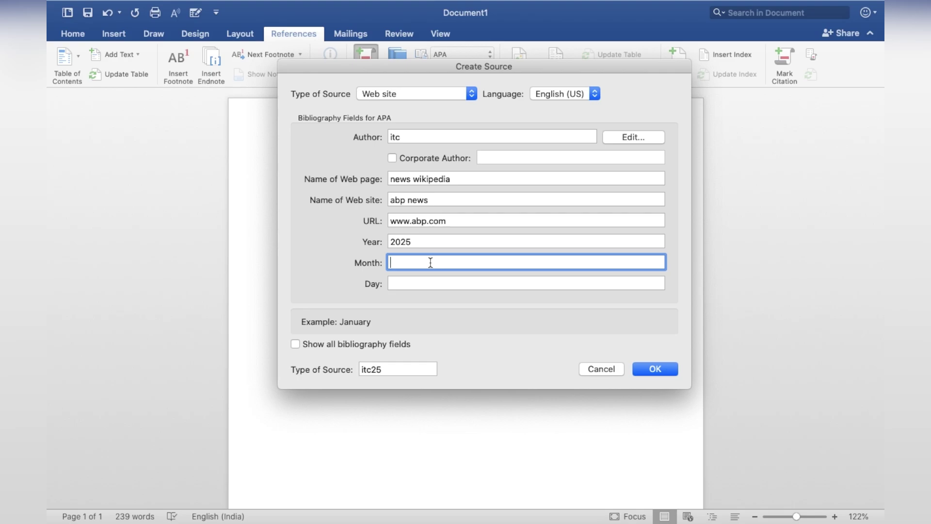
text(feb)
click(441, 284)
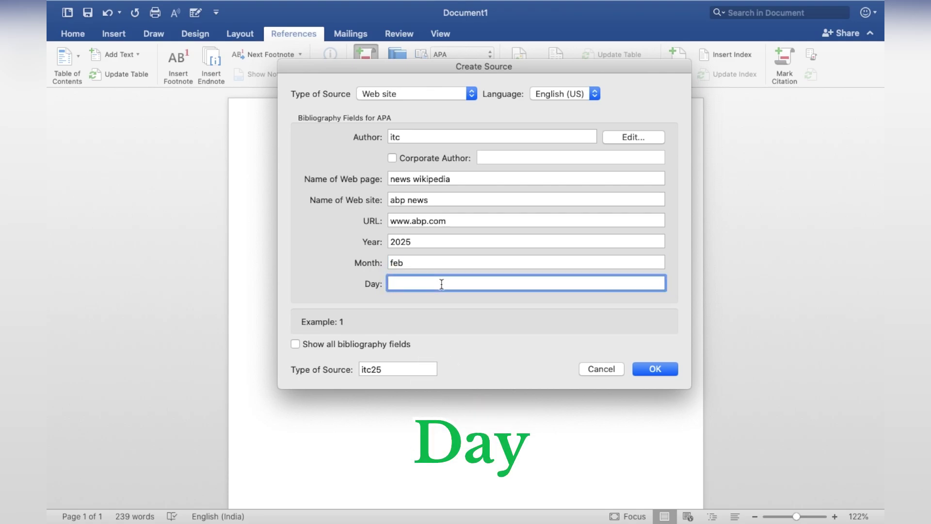
text(20)
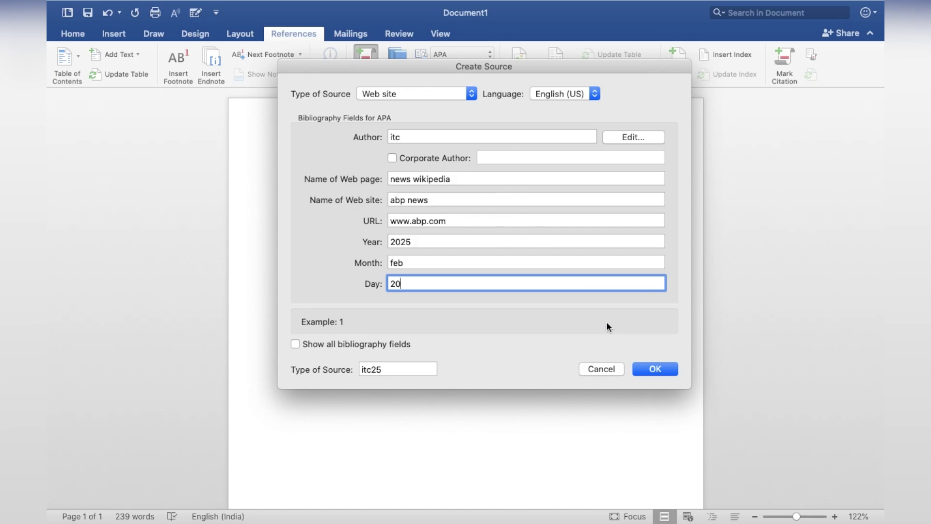
click(655, 369)
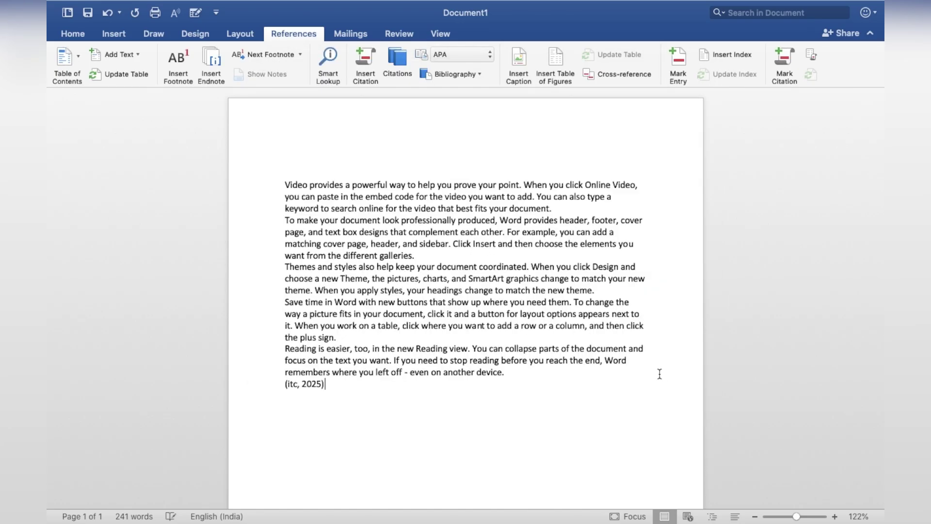
- Insert the built-in Bibliography directly below the web site citation
click(312, 384)
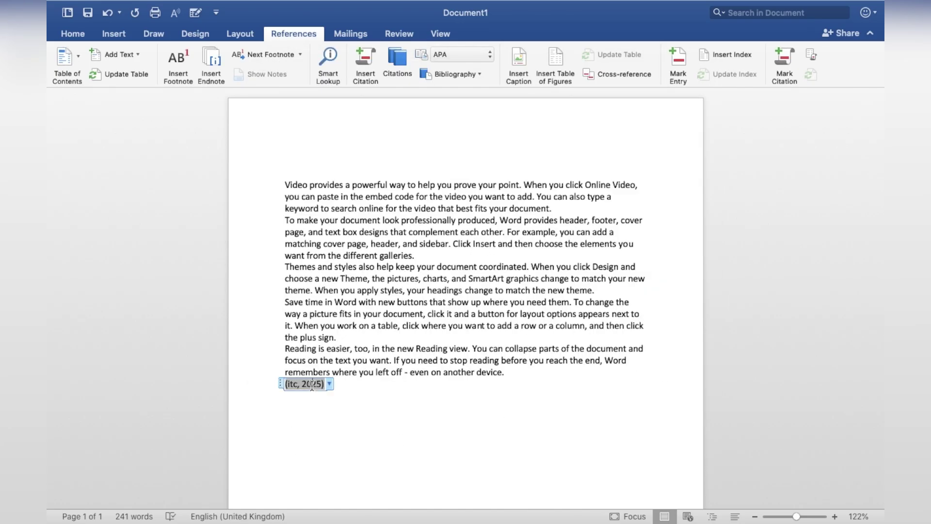
click(339, 383)
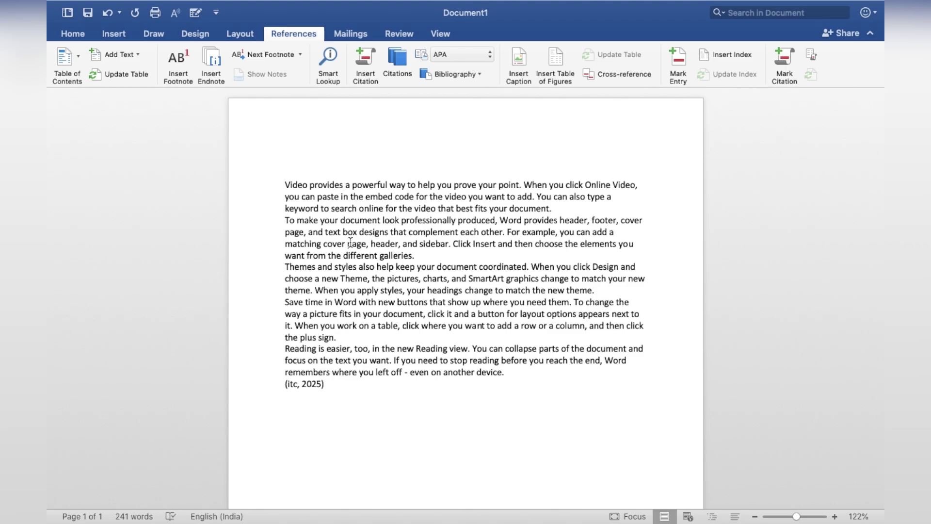
click(474, 75)
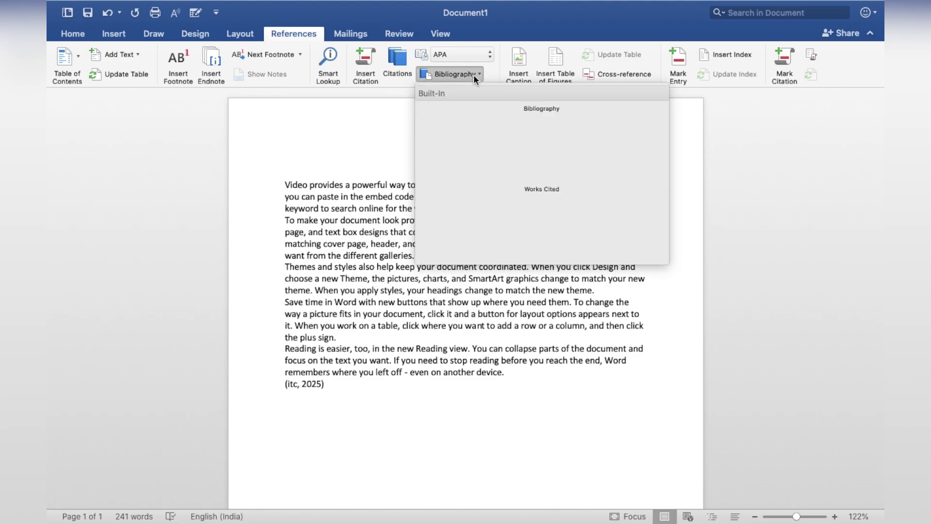
click(481, 144)
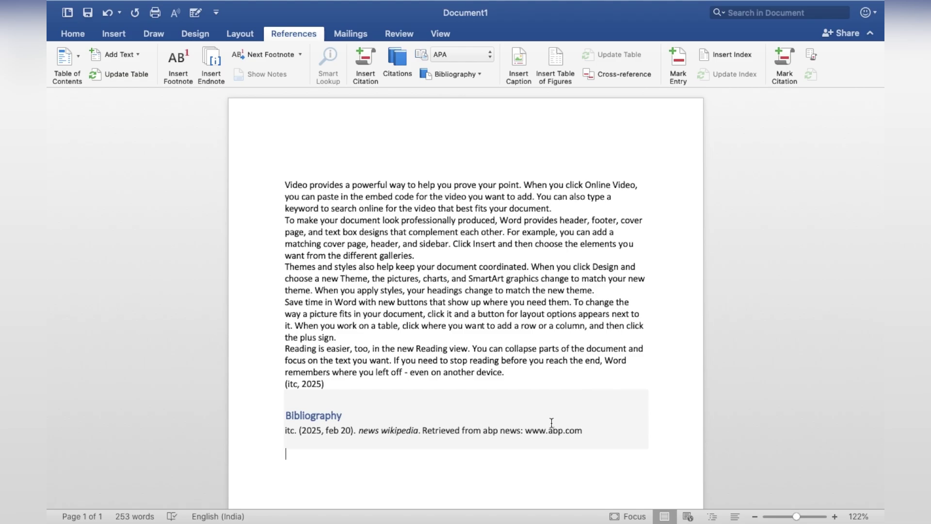
click(588, 431)
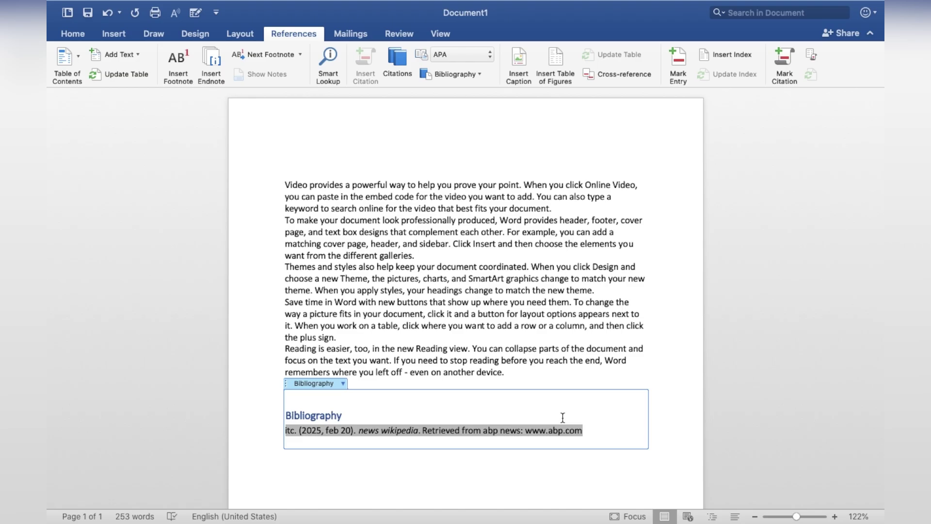
click(533, 377)
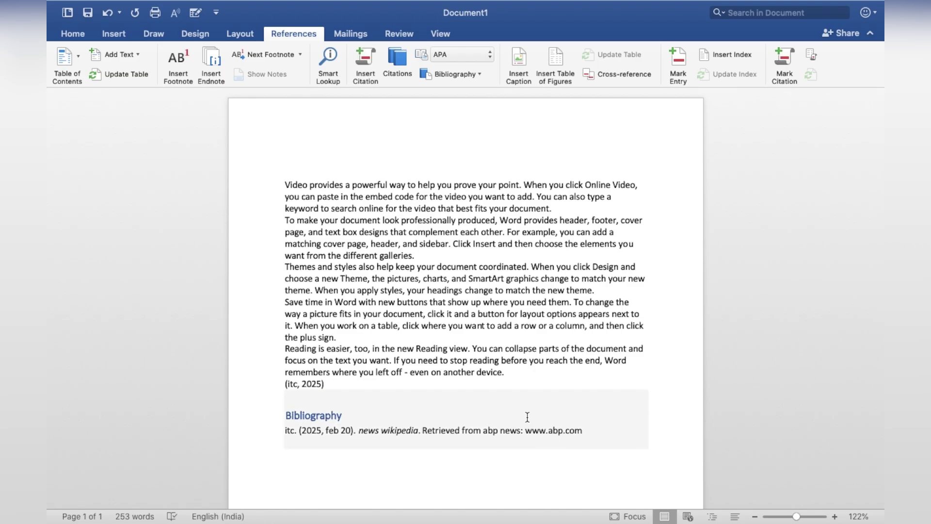
- Review the available citation styles and the document's list of citation sources
click(490, 57)
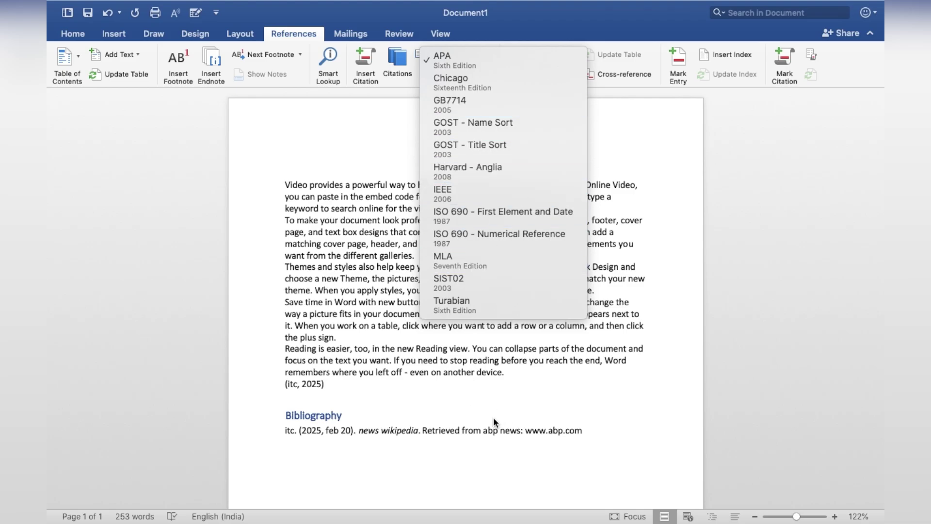
click(493, 418)
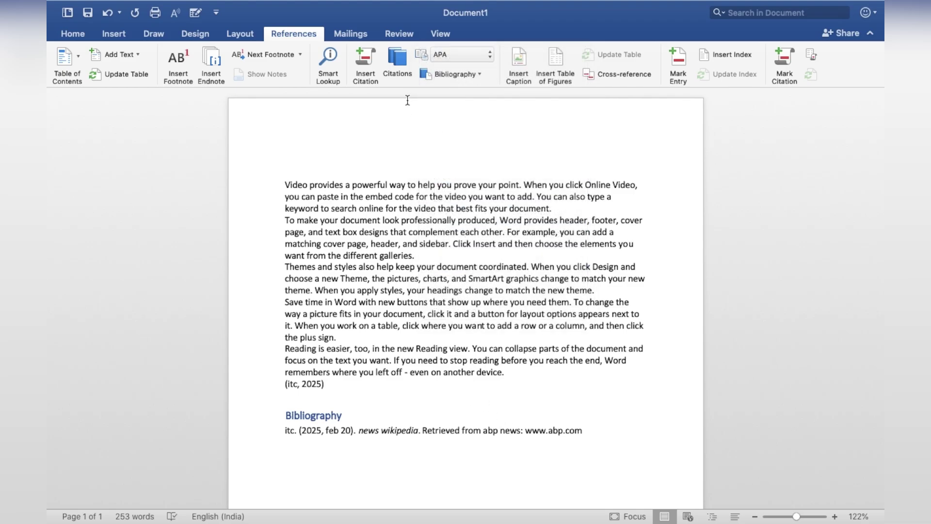
click(401, 68)
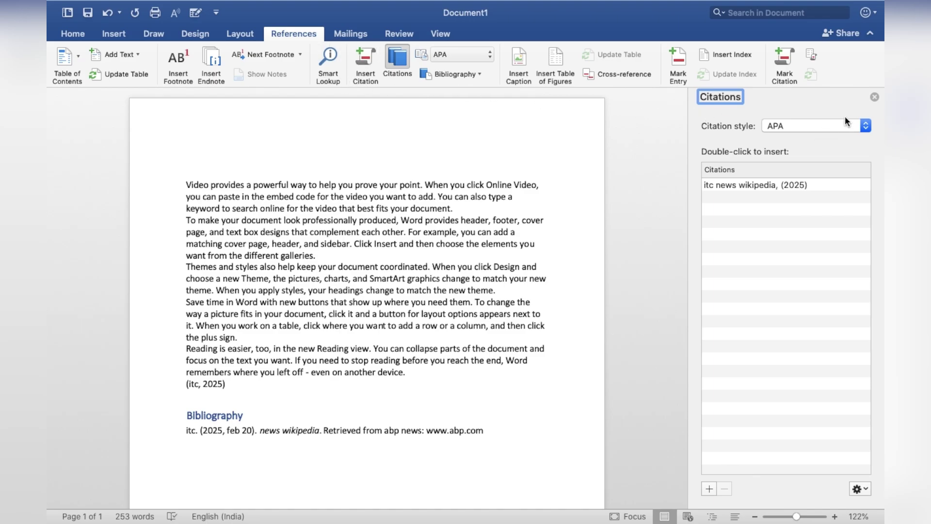
click(875, 96)
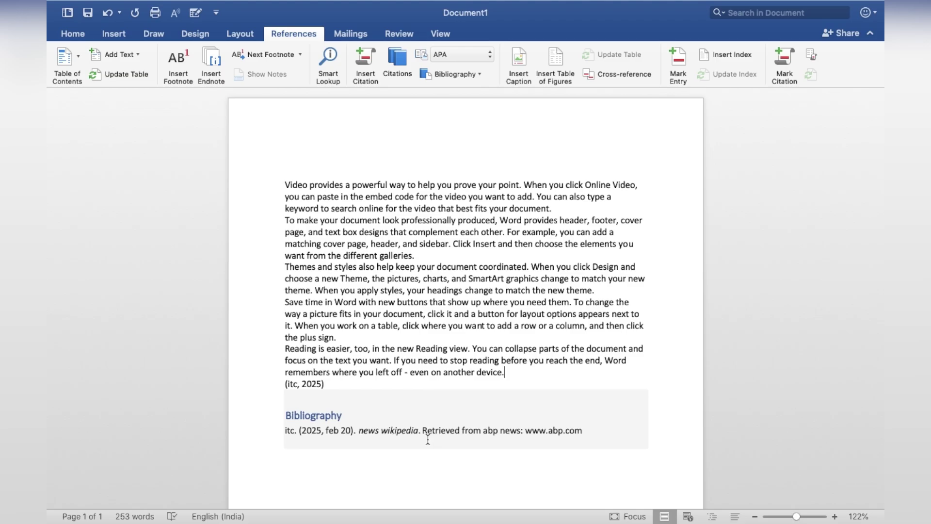
- Insert a citation for a blank web site source tagged Placeholder1 at the end of the last body paragraph
click(371, 60)
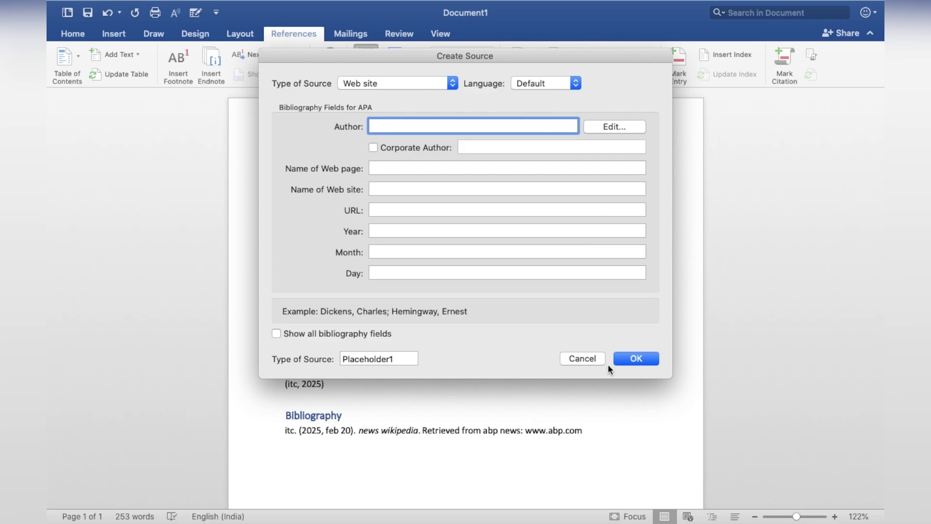
click(636, 358)
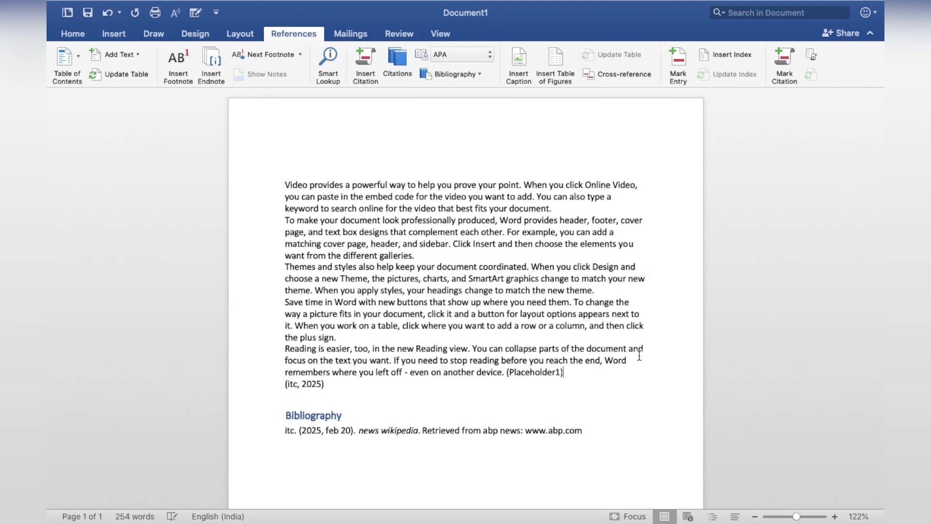